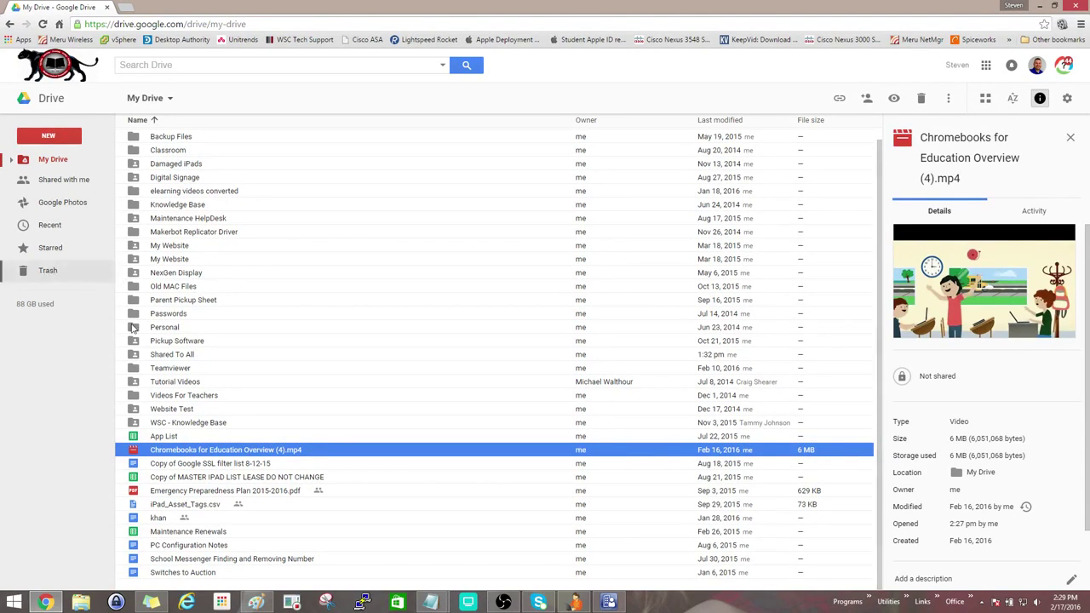
# Try playing the Chromebooks video, close the failed preview, and reselect the video file
pyautogui.doubleClick(227, 455)
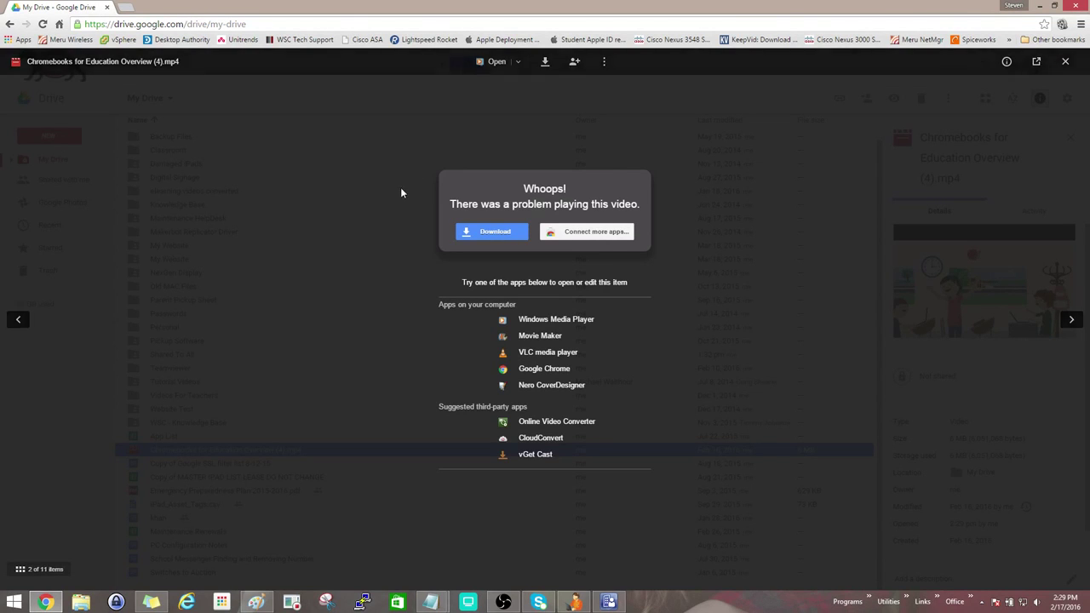
pyautogui.click(1065, 62)
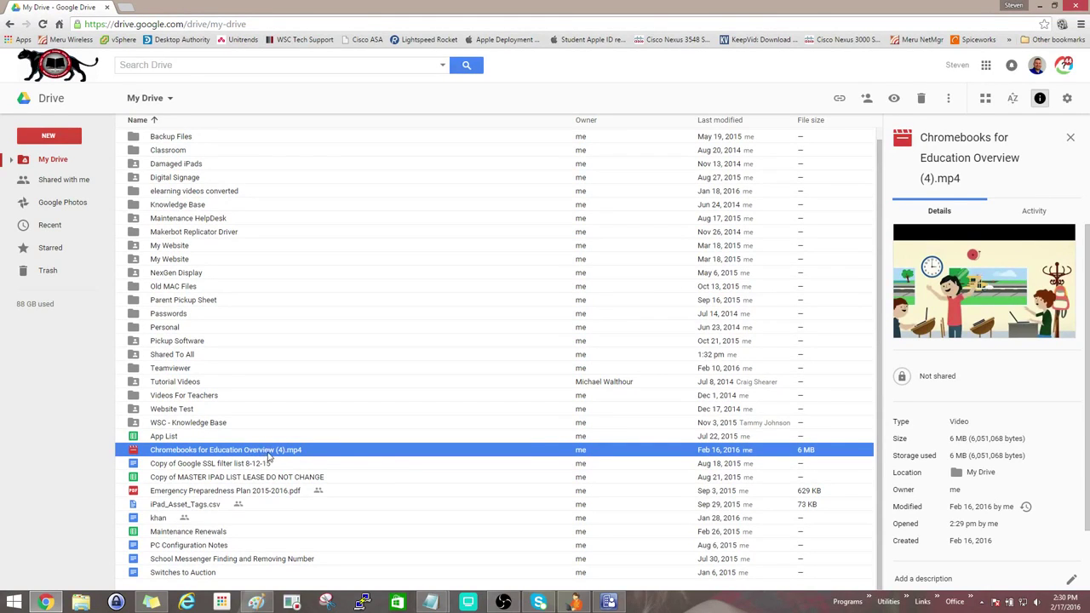
pyautogui.click(273, 450)
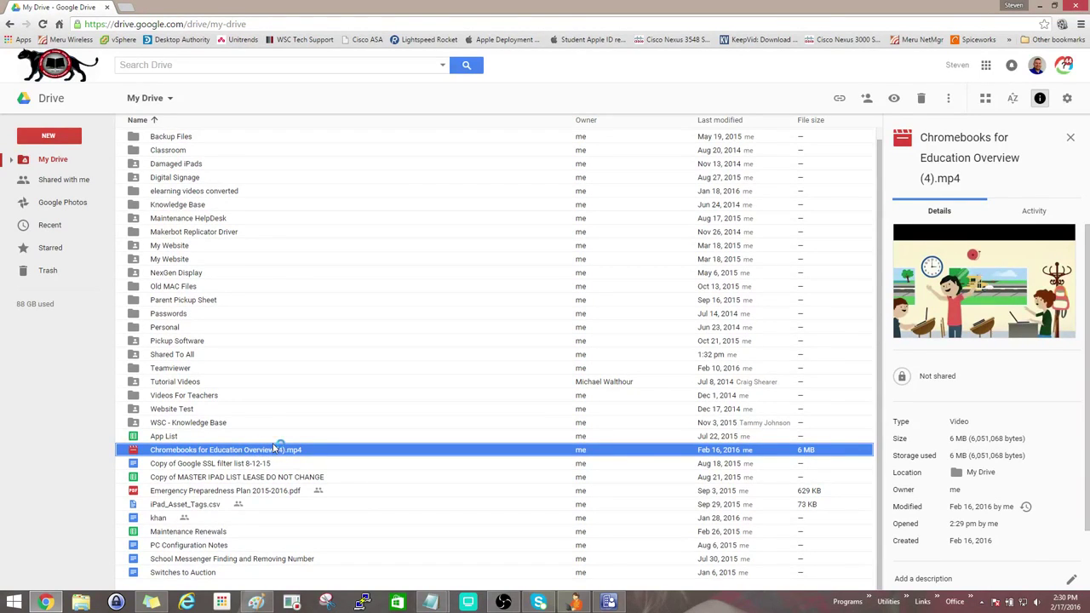
# Record a preserved, cleared network log in DevTools while replaying the failing video, then stop recording
pyautogui.hotkey('ctrl', 'shift', 'c')
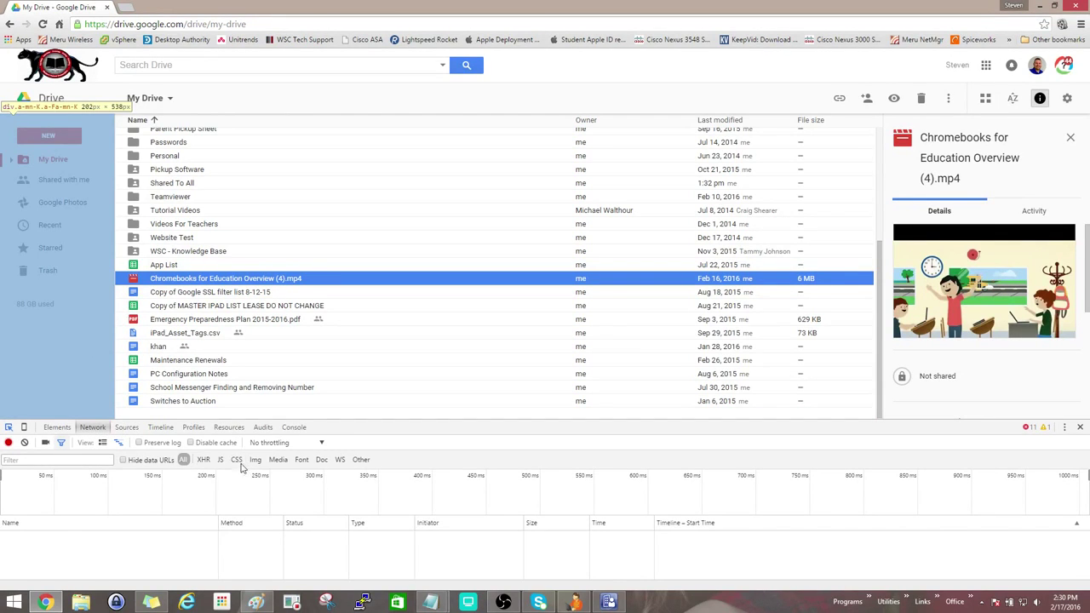
pyautogui.click(139, 443)
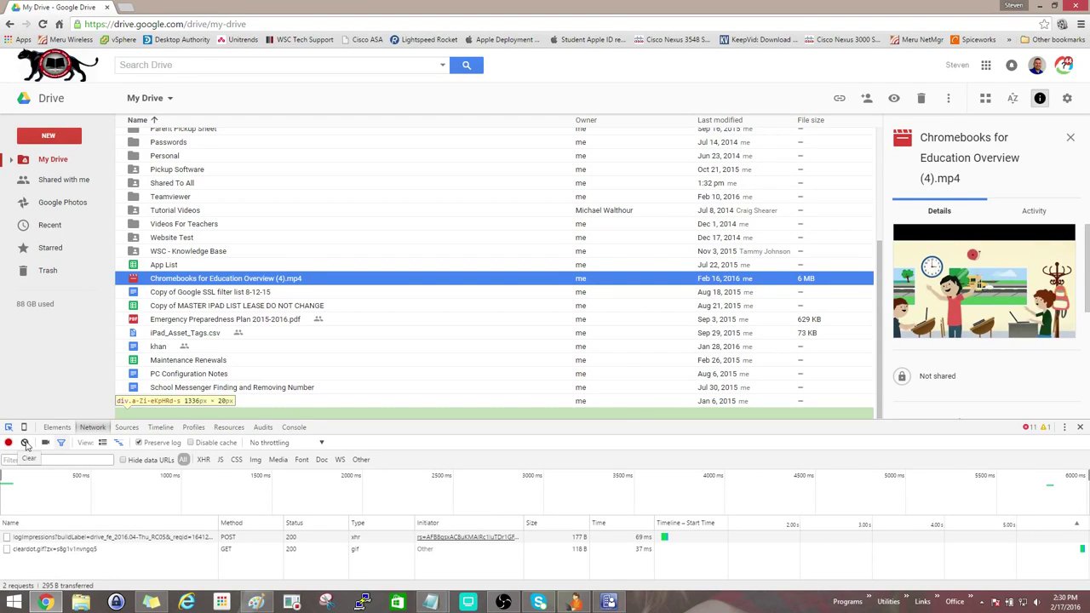
pyautogui.click(26, 443)
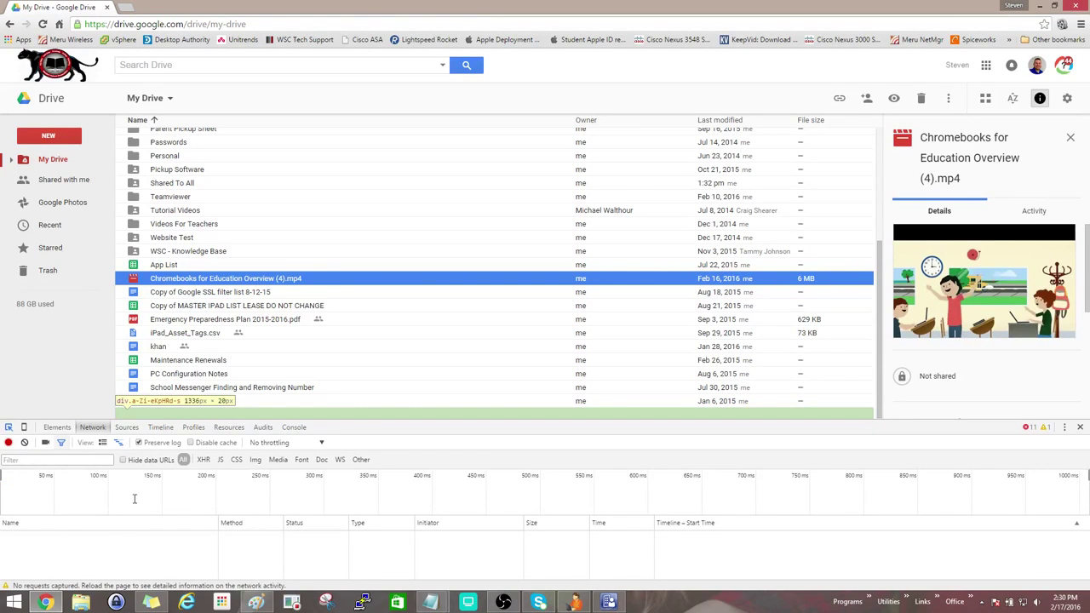
pyautogui.doubleClick(220, 281)
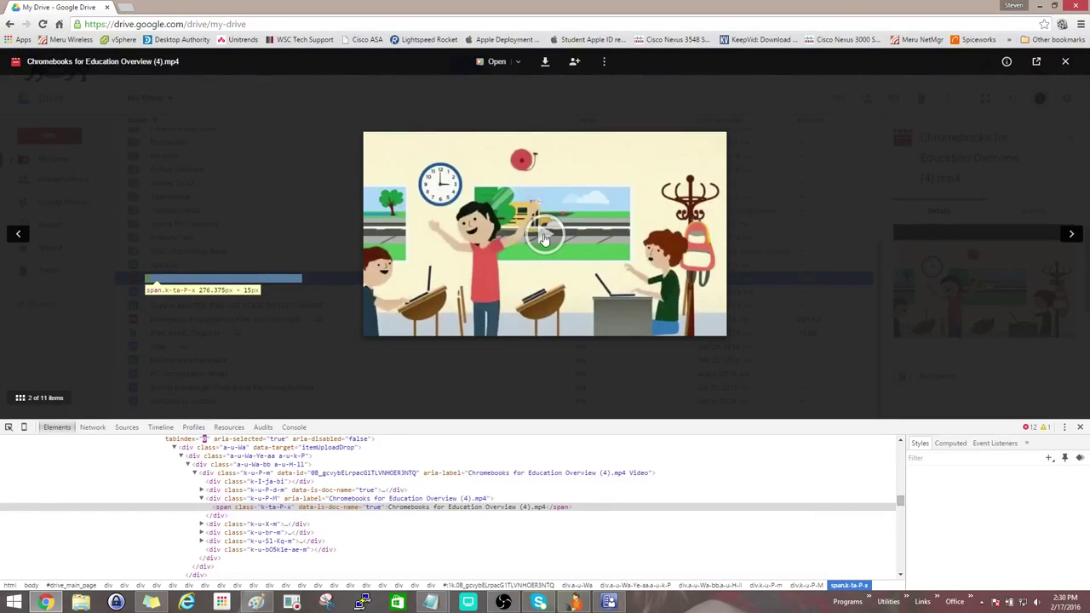
pyautogui.click(545, 237)
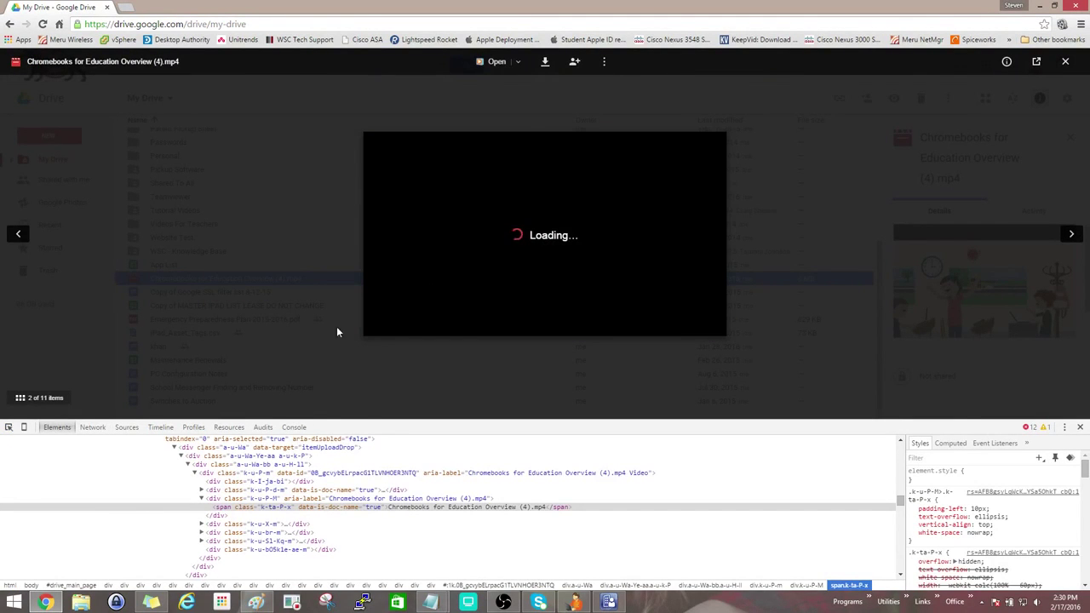
pyautogui.click(93, 427)
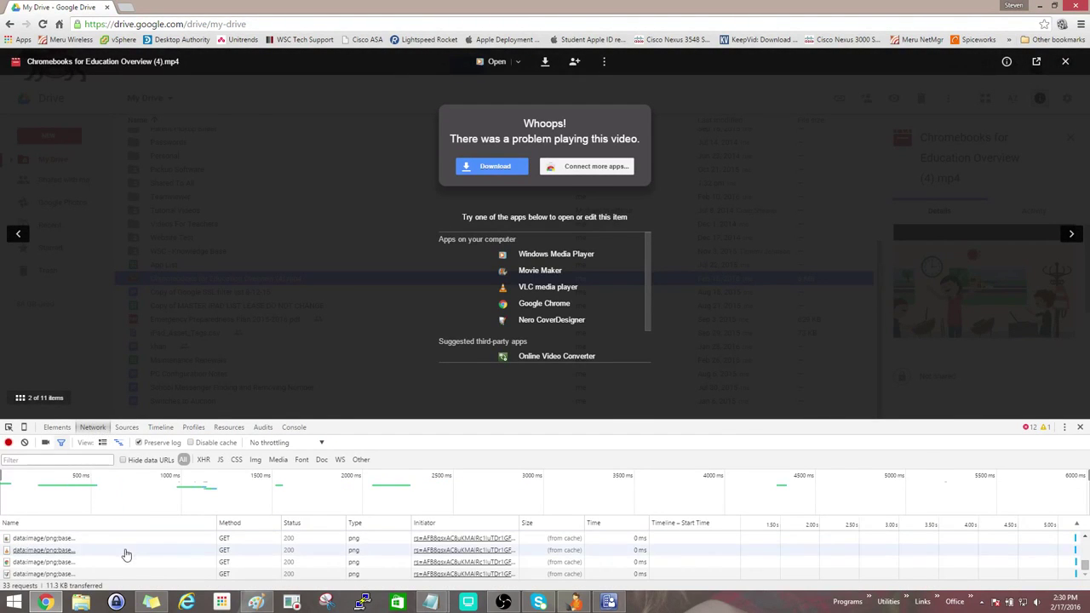
pyautogui.click(9, 445)
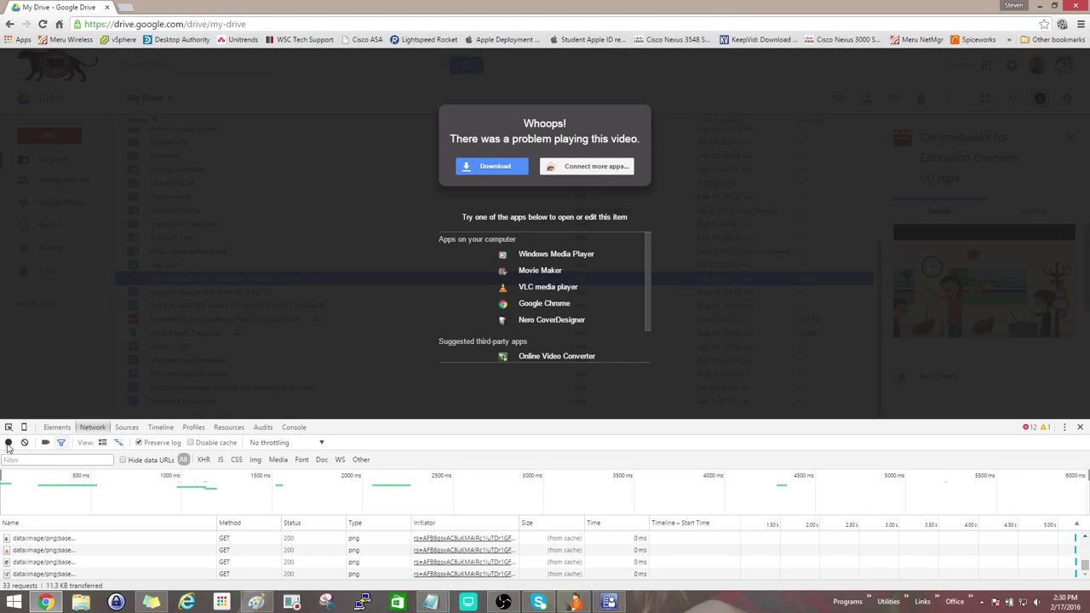
# Save all requests as drive.google.com.har with content on the Desktop, then close DevTools
pyautogui.rightClick(174, 551)
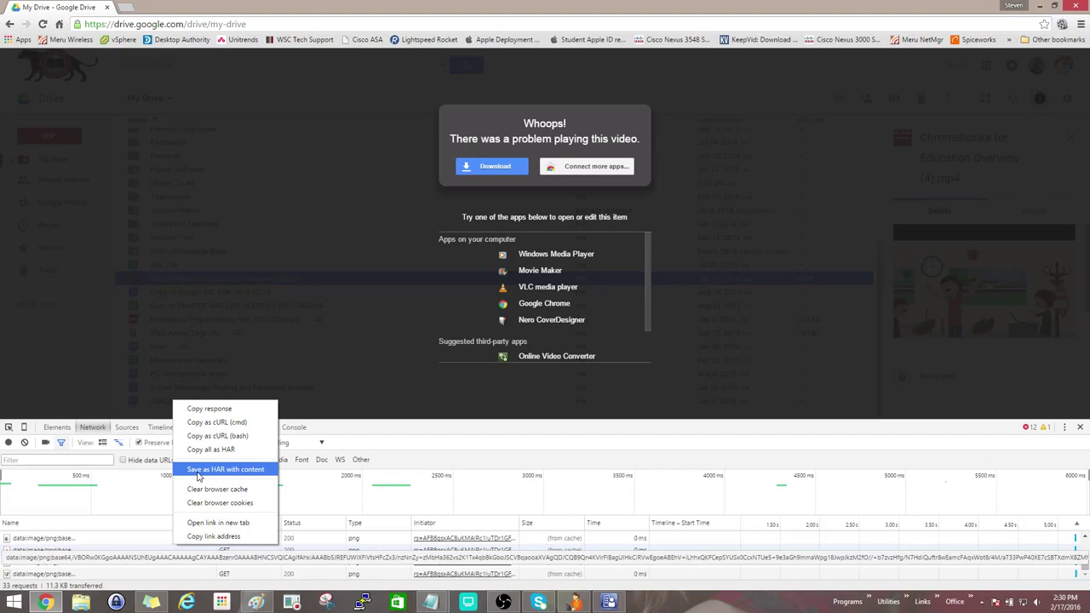
pyautogui.click(197, 473)
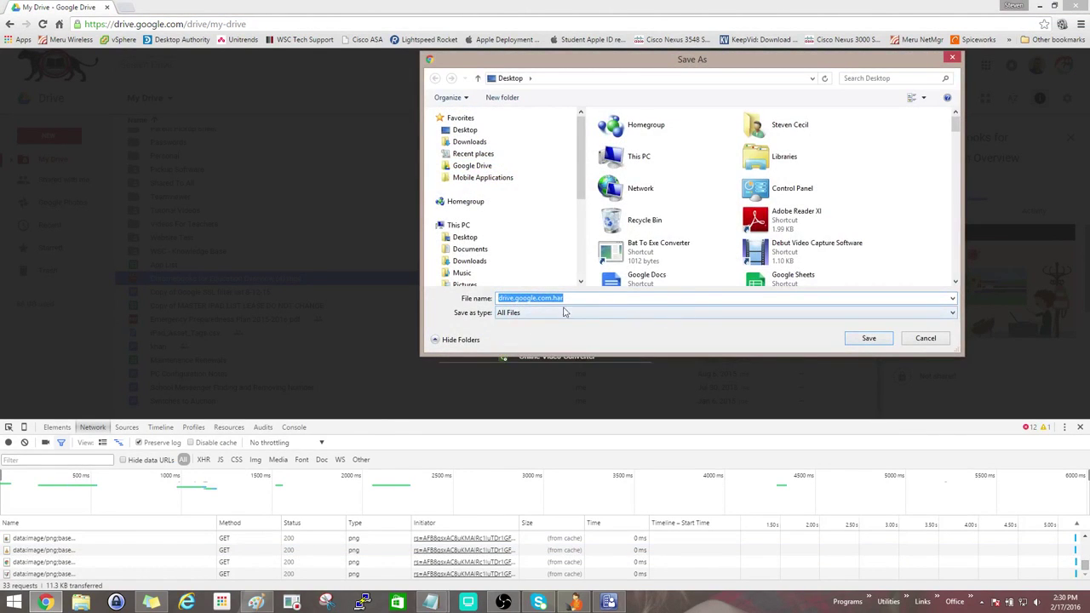
pyautogui.click(552, 297)
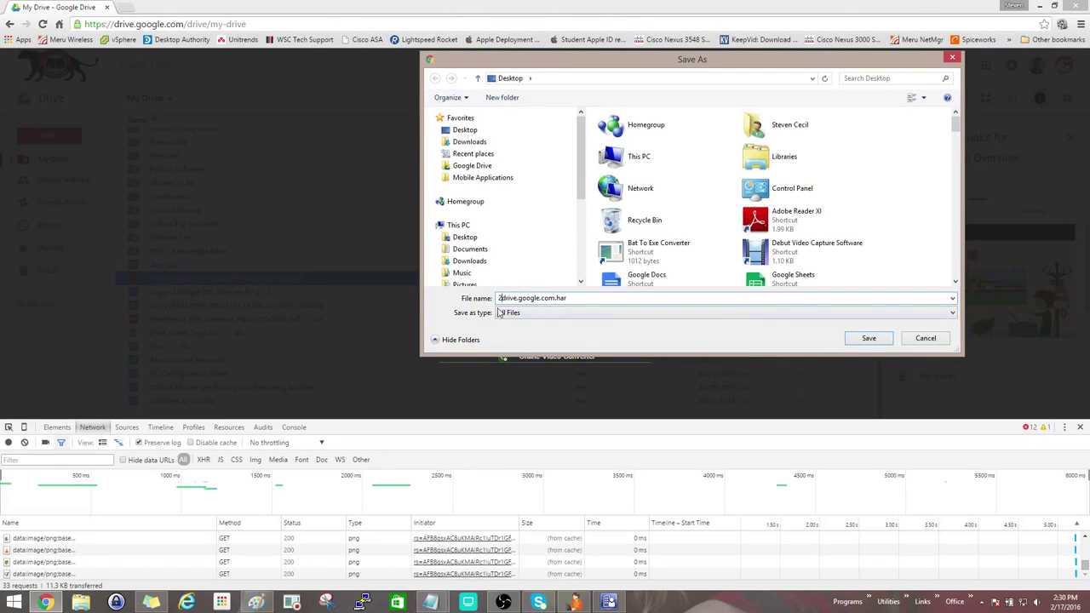
pyautogui.click(870, 338)
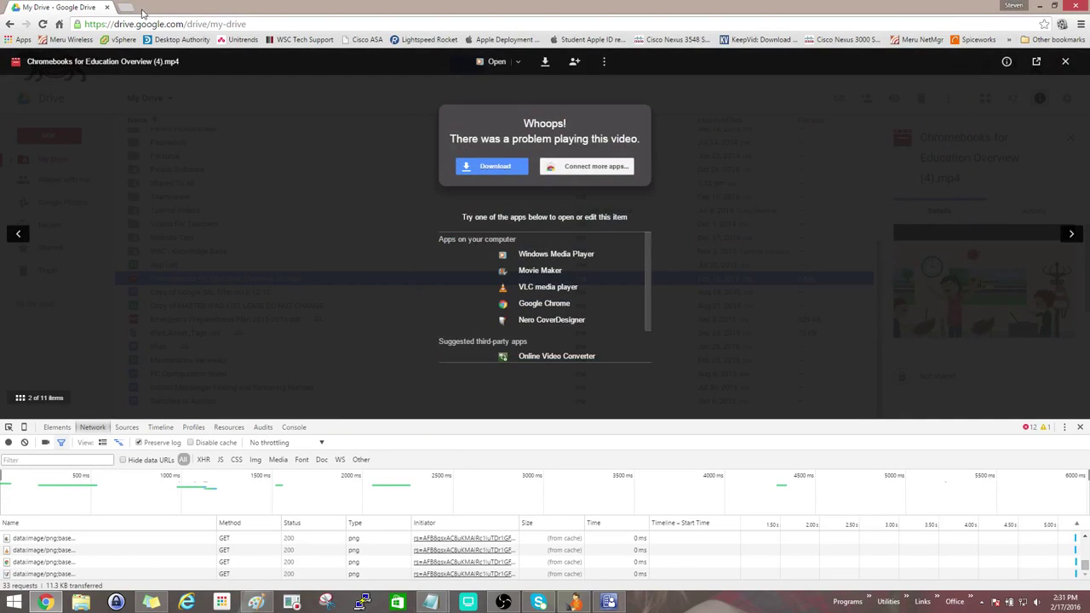
pyautogui.click(1079, 426)
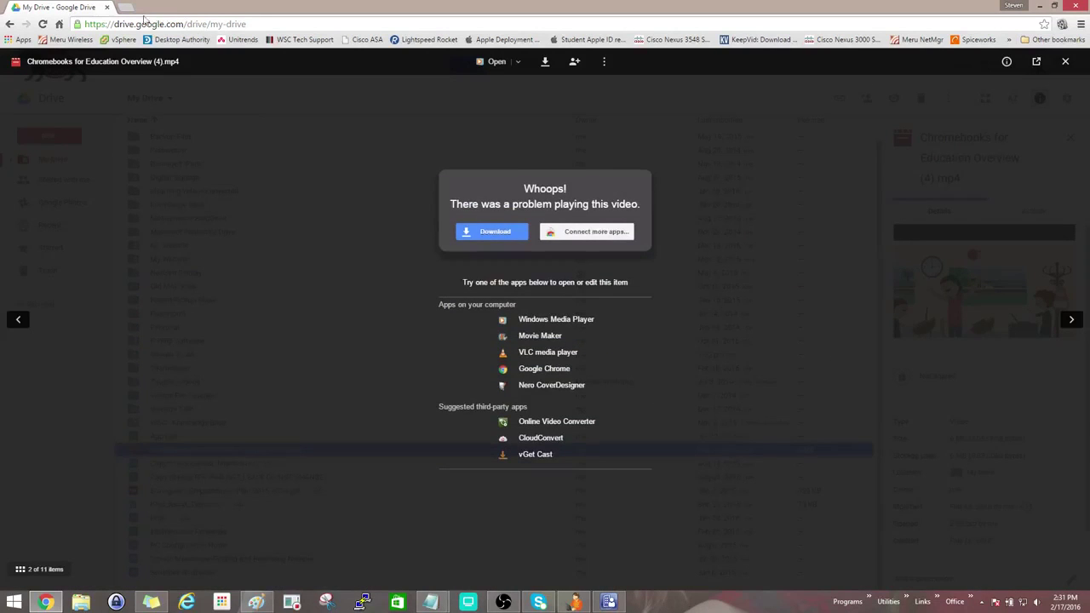
# Go to toolbox.googleapps.com in a new tab, correcting the mistyped address first
pyautogui.click(126, 8)
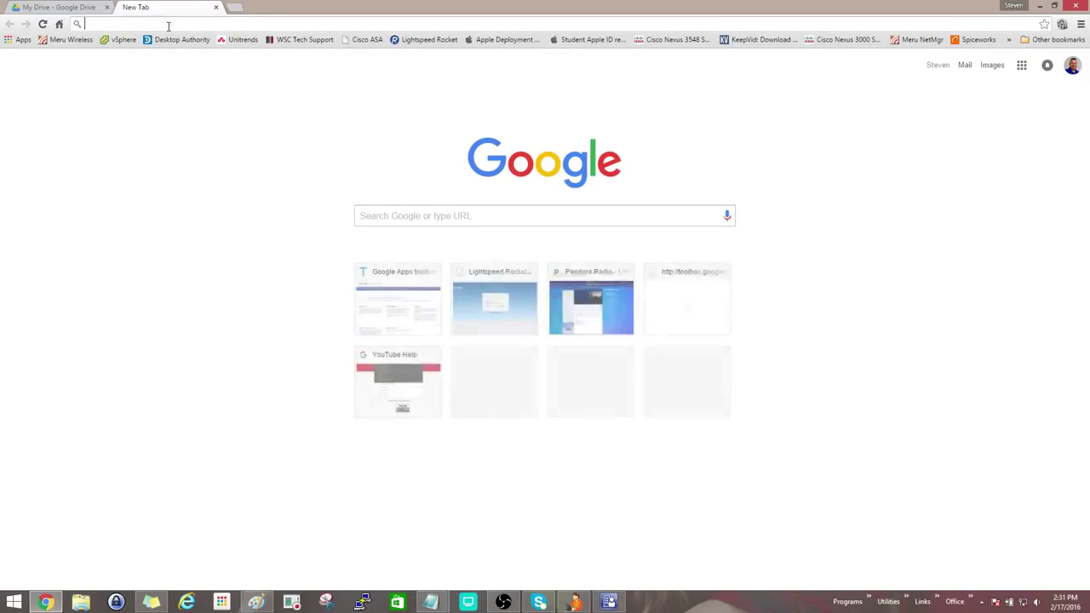
pyautogui.write('toolbox.')
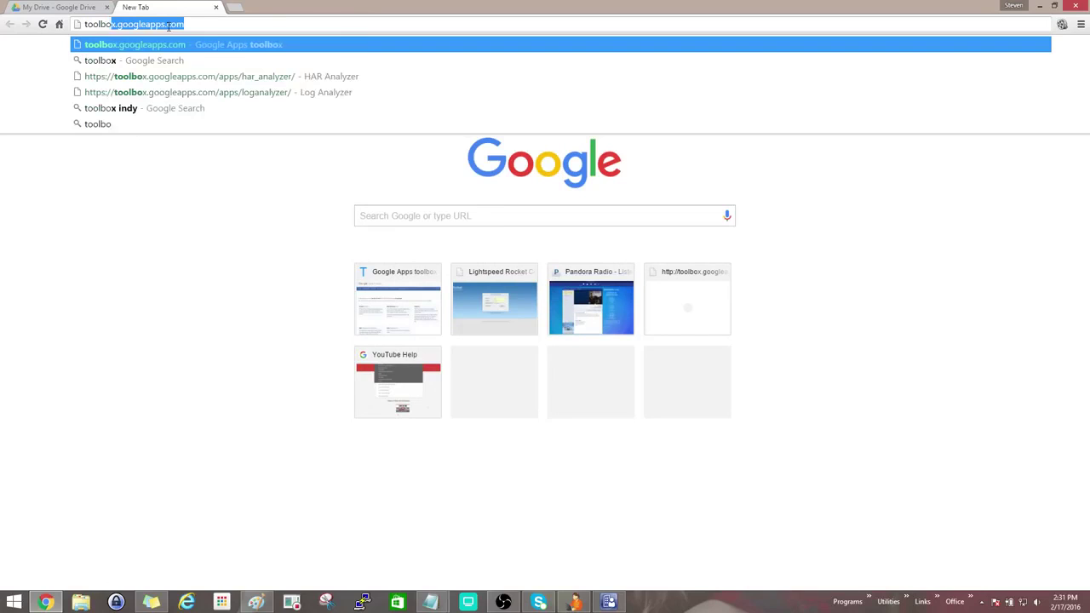
pyautogui.write('googp')
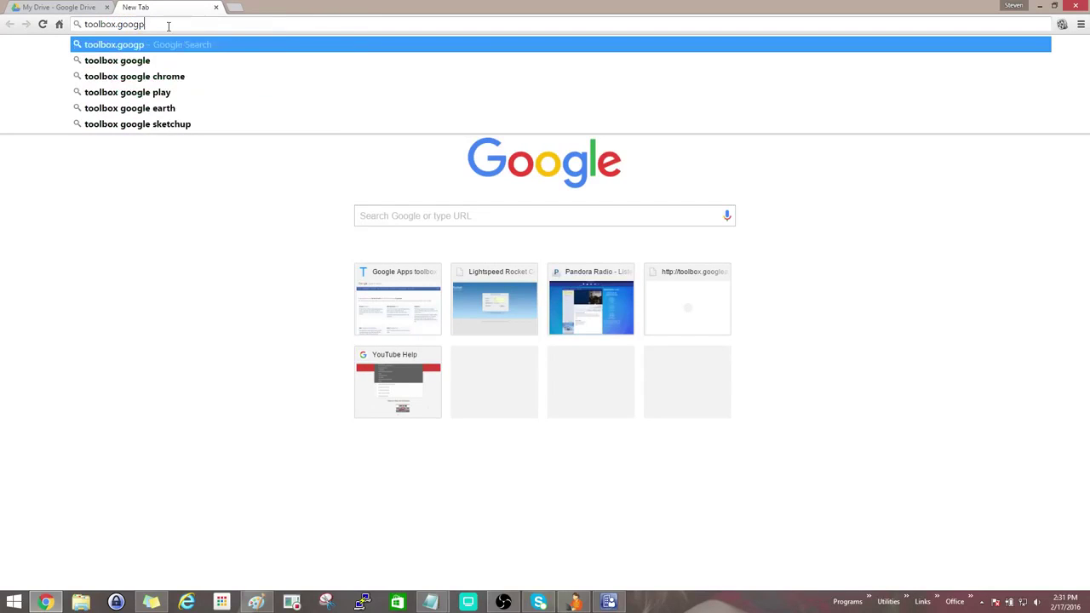
pyautogui.write('eapps.com')
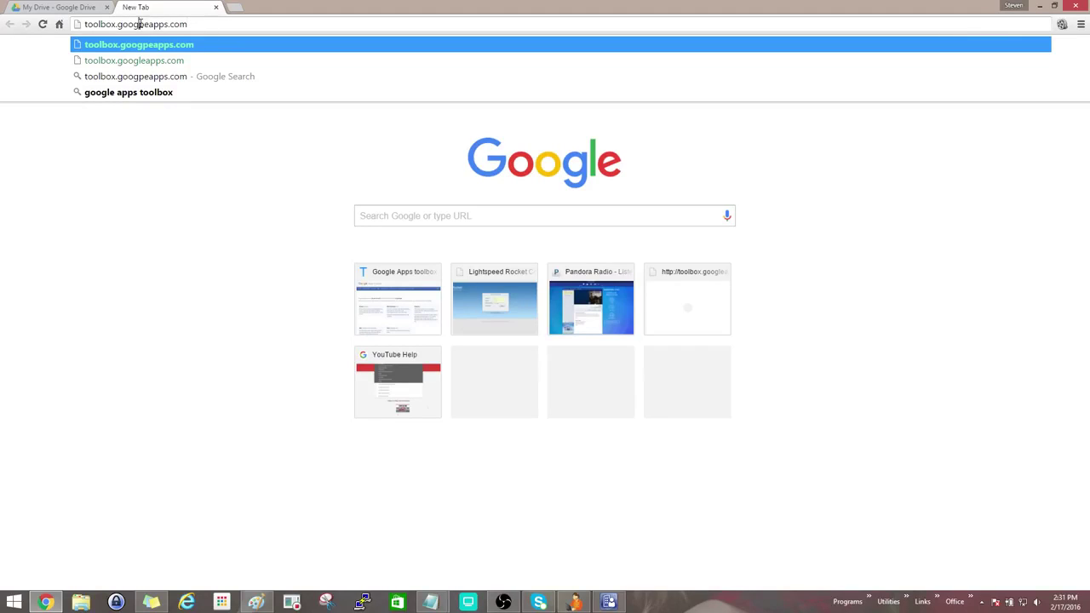
pyautogui.write('le')
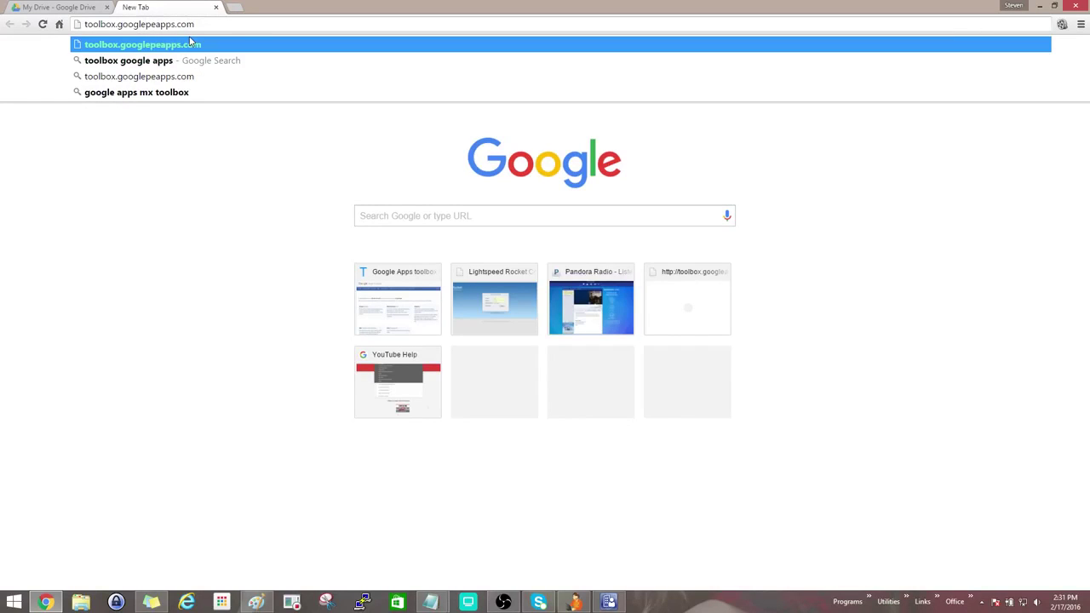
pyautogui.press('Delete')
pyautogui.press('Delete')
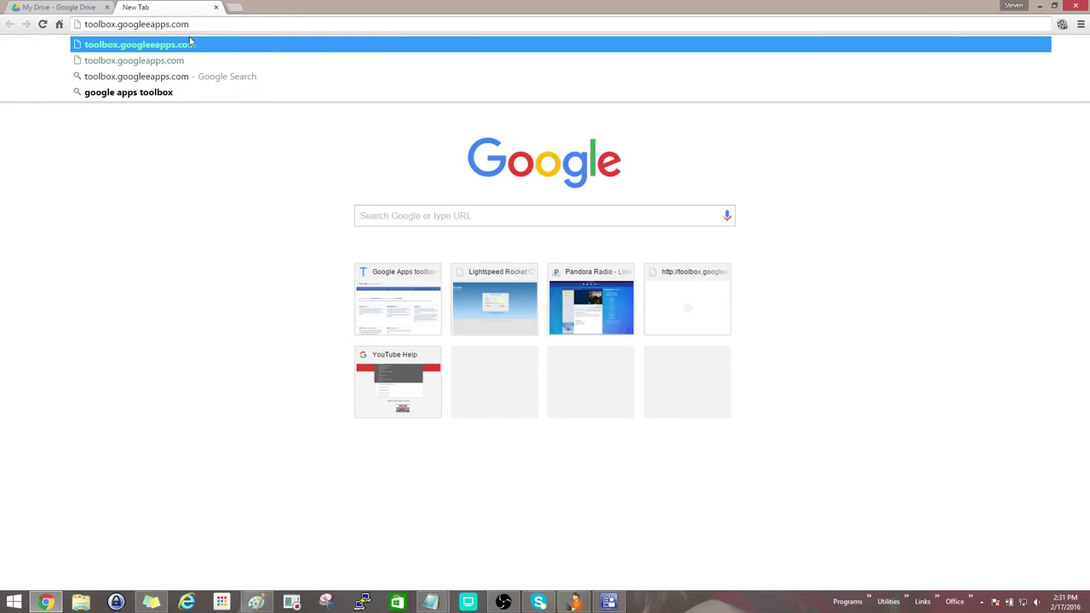
pyautogui.press('Return')
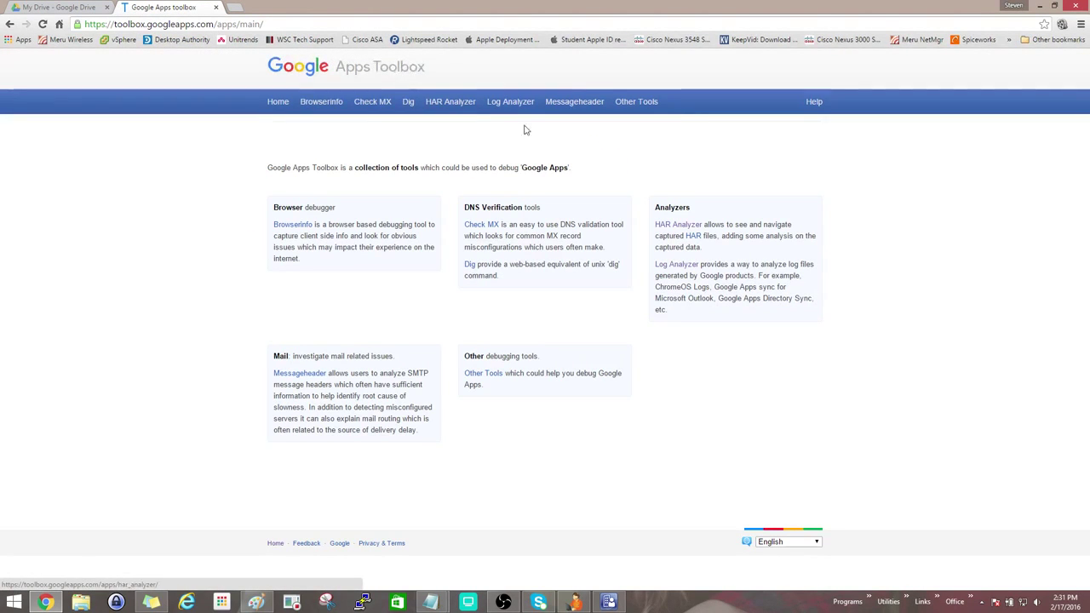
# Load 2drive.google.com.har from the Desktop into the HAR Analyzer
pyautogui.click(444, 104)
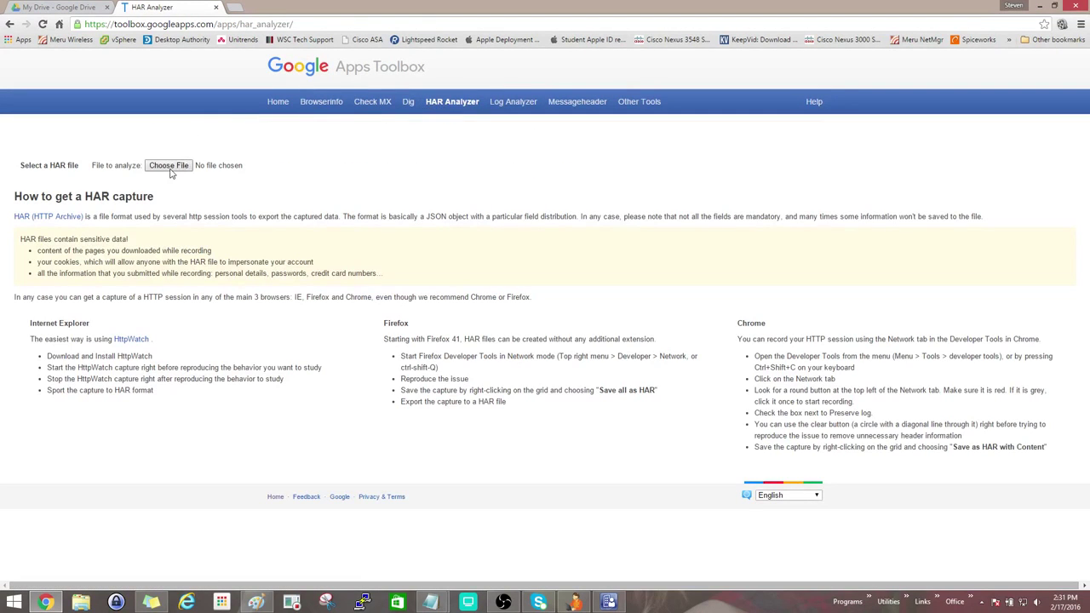
pyautogui.click(178, 168)
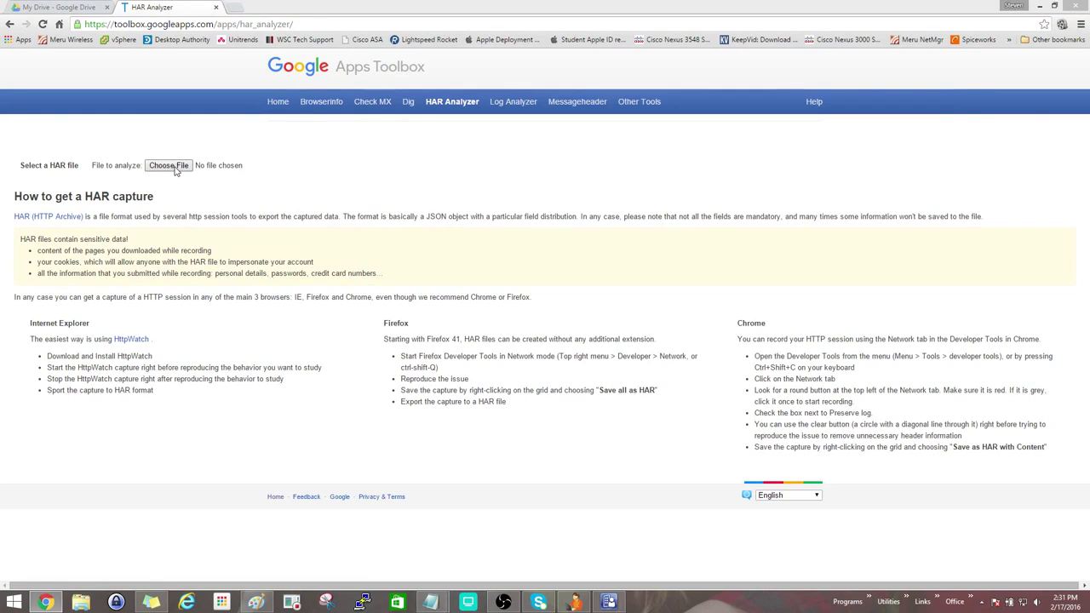
pyautogui.moveTo(877, 125); pyautogui.dragTo(877, 172)
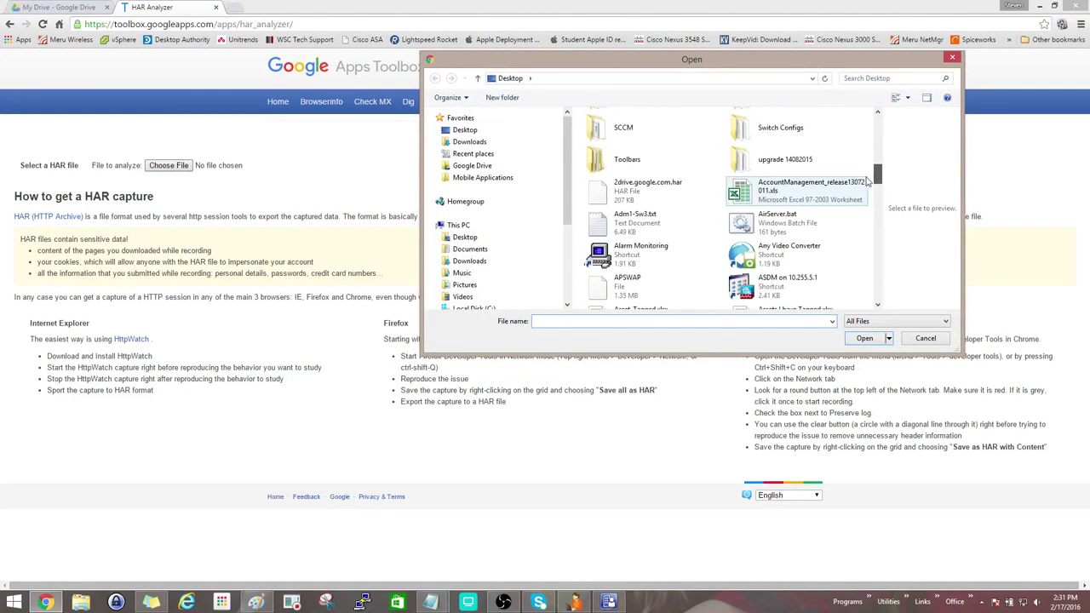
pyautogui.click(649, 199)
pyautogui.click(862, 338)
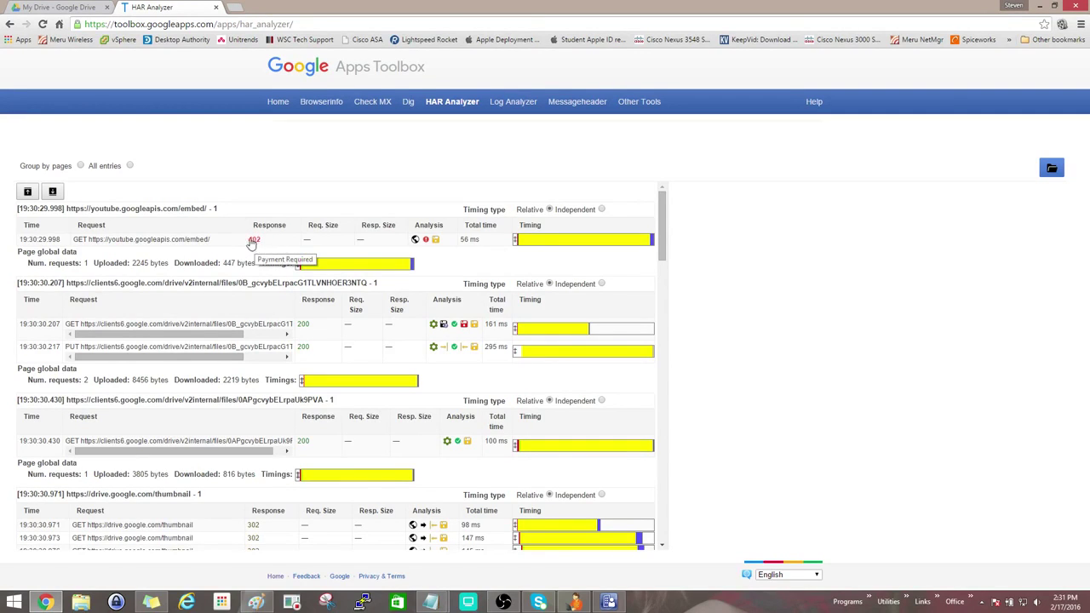
# View the Response of the 402 youtube embed request, then follow its Wikipedia status-codes link
pyautogui.scroll(-2, 273, 283)
pyautogui.scroll(-4, 273, 282)
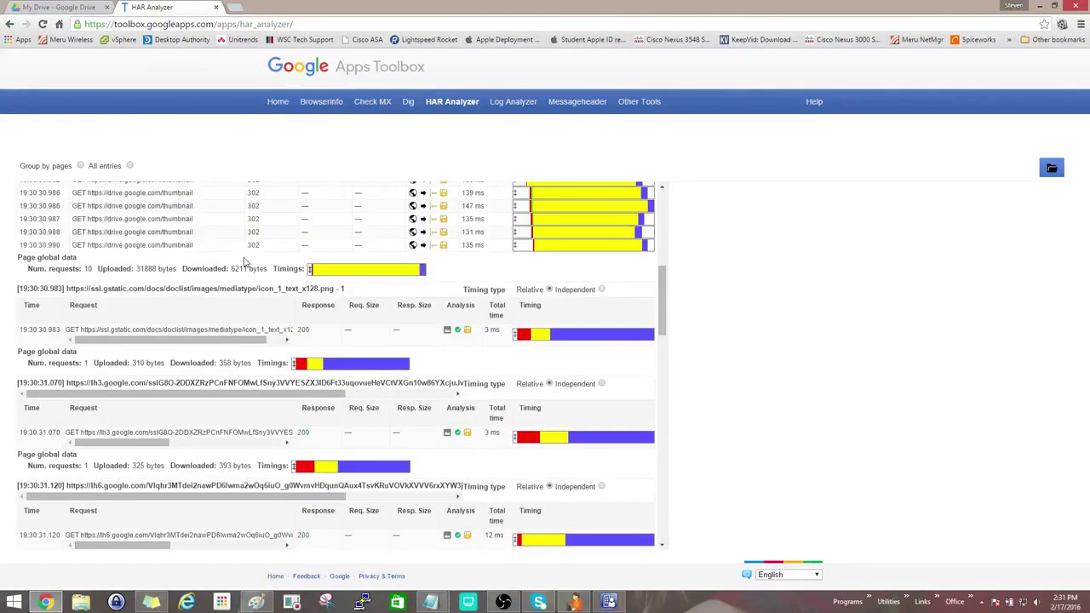
pyautogui.scroll(6, 253, 253)
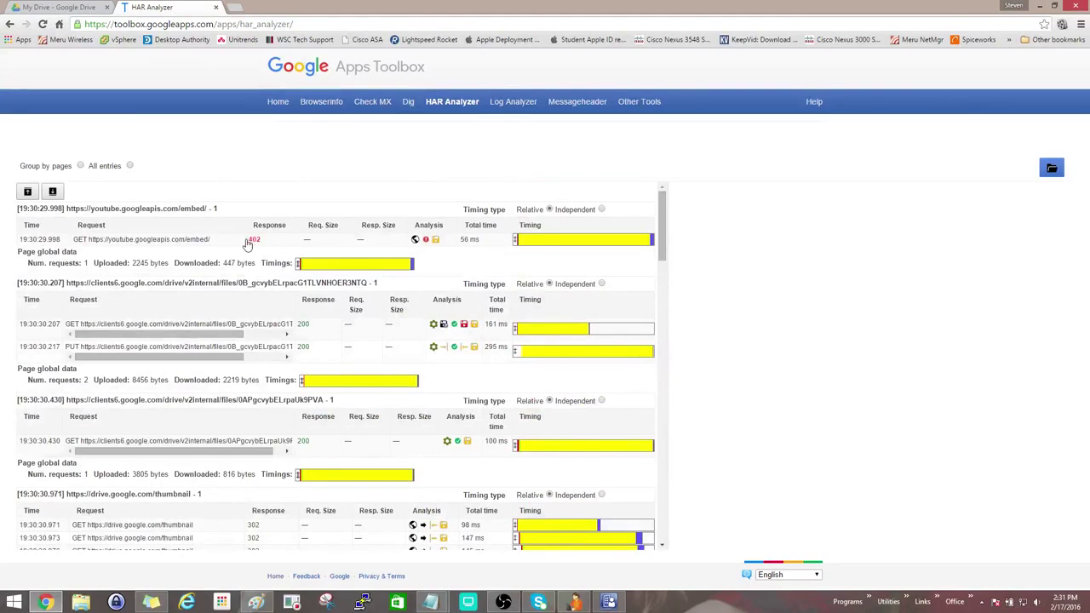
pyautogui.click(255, 242)
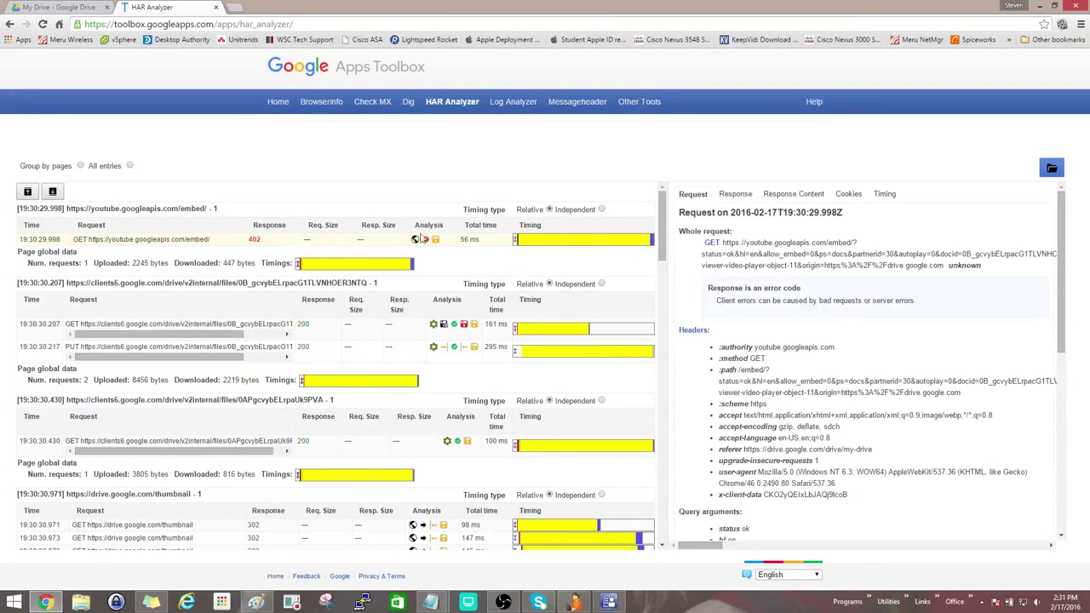
pyautogui.click(726, 195)
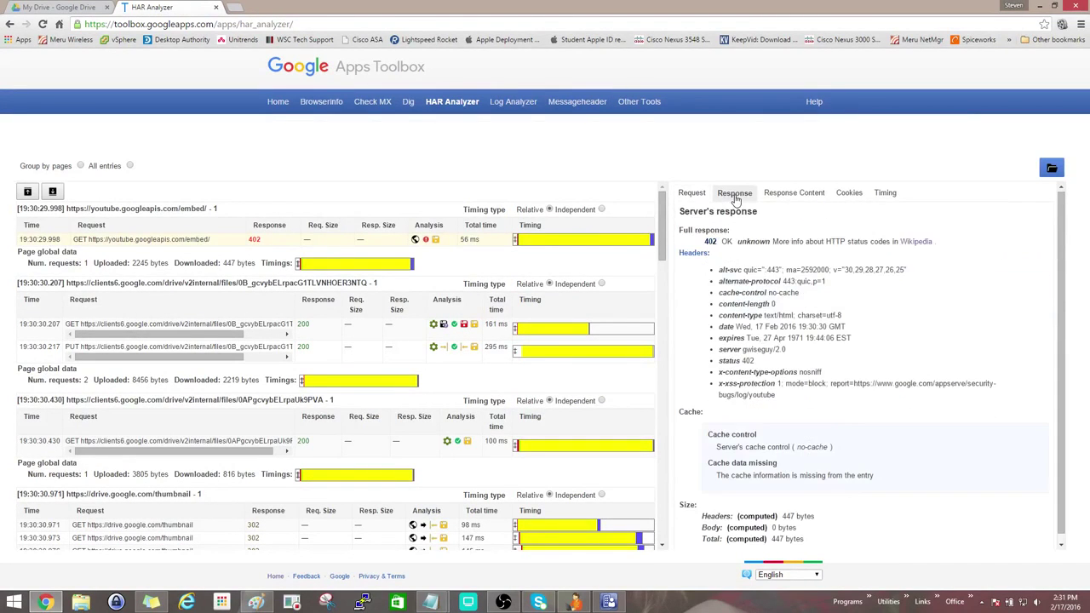
pyautogui.click(909, 243)
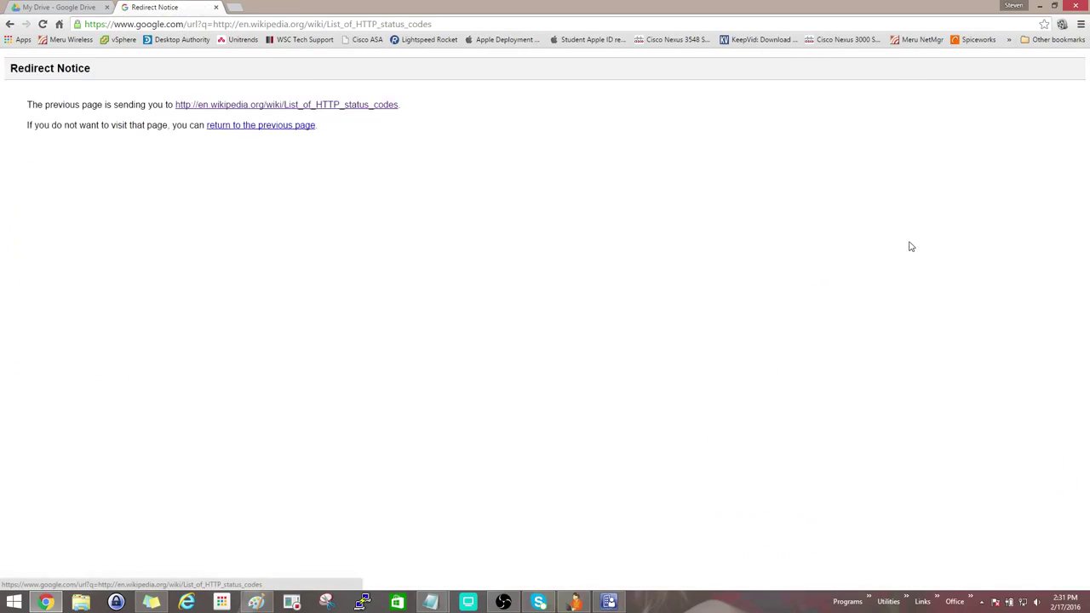
# Continue to Wikipedia's List of HTTP status codes and scroll toward the 402 entry
pyautogui.click(291, 105)
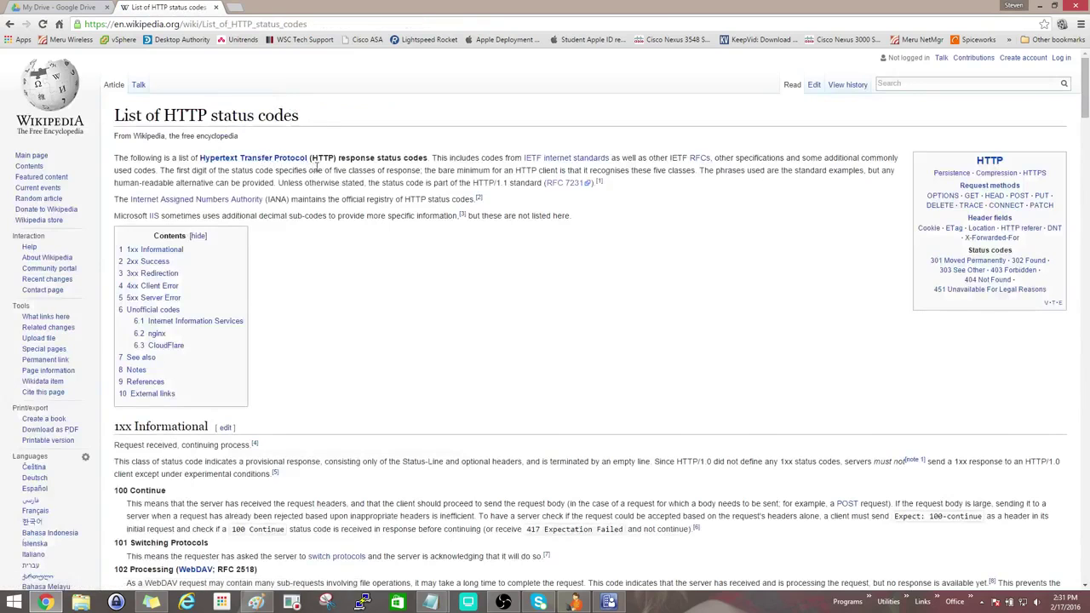
pyautogui.scroll(-20, 328, 167)
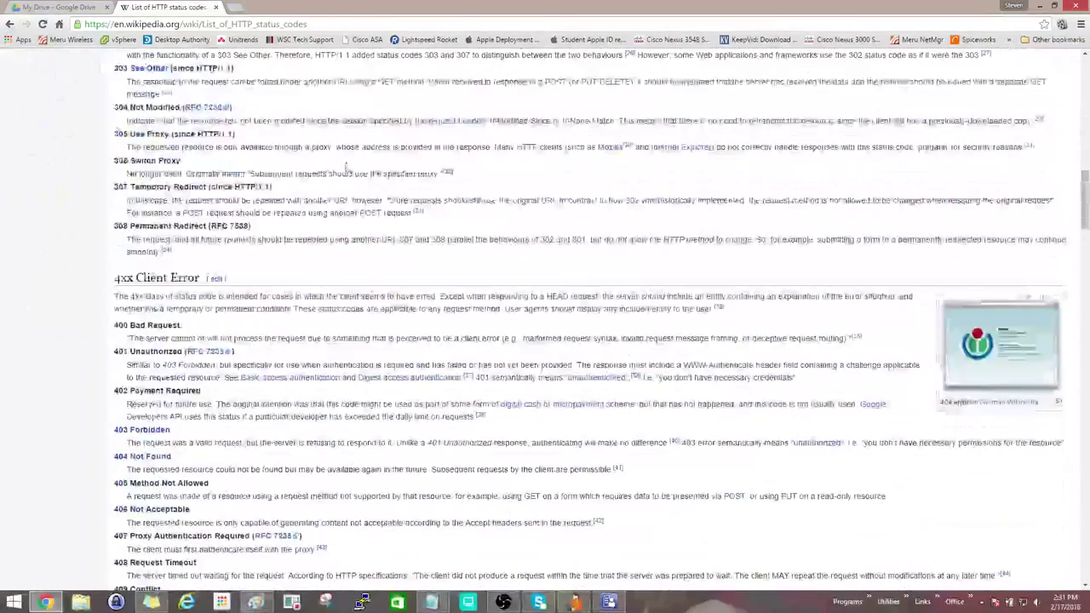